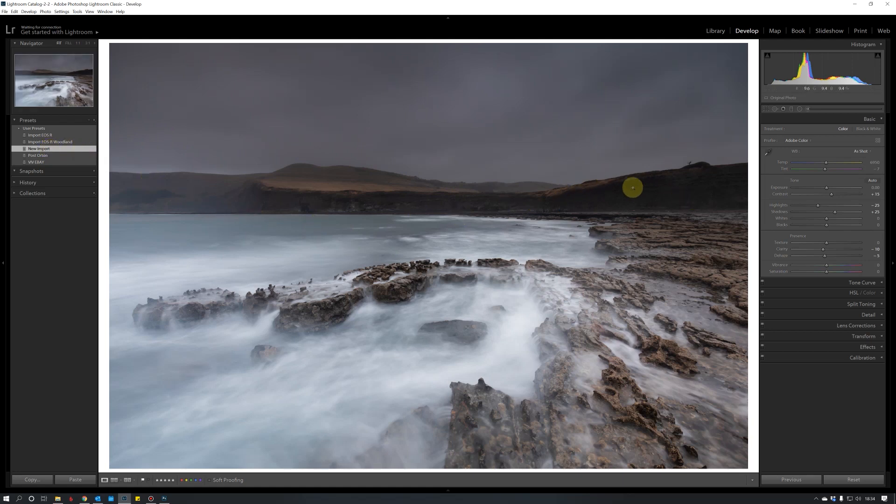
- Draw a slightly tilted graduated filter up from the foreground water, with exposure -0.51 and whites and clarity reset to 0
click(3, 280)
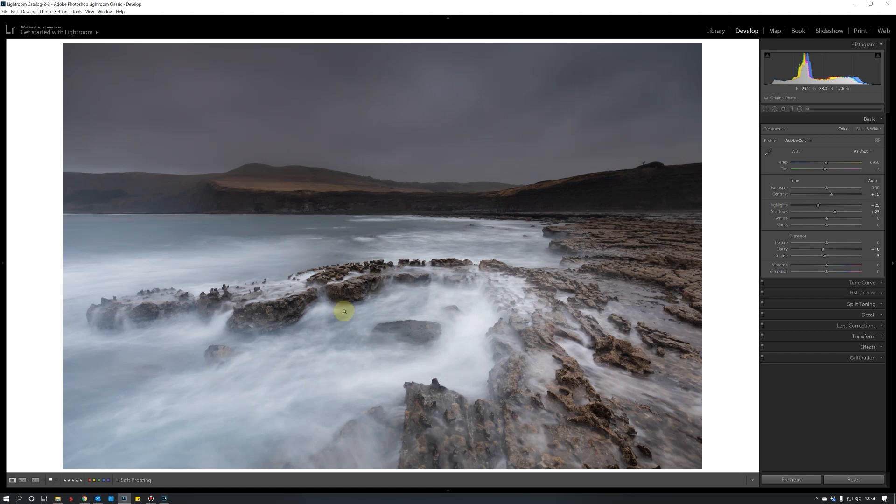
click(791, 109)
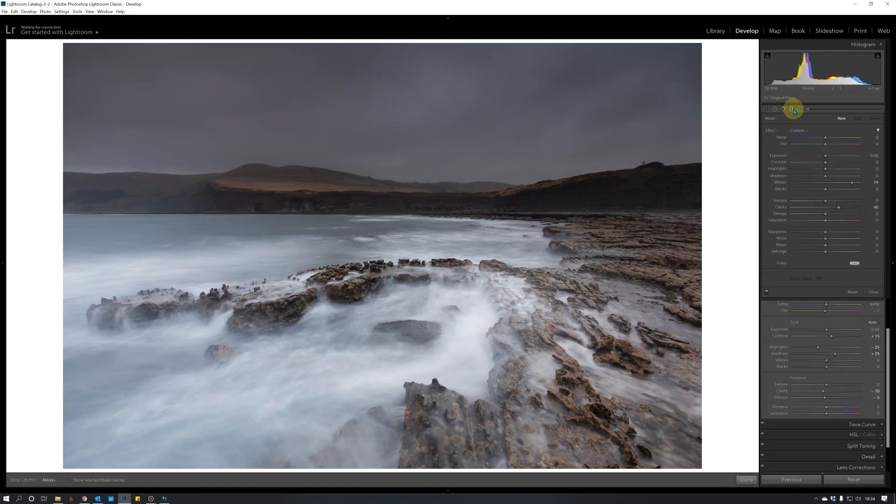
drag(825, 156, 822, 159)
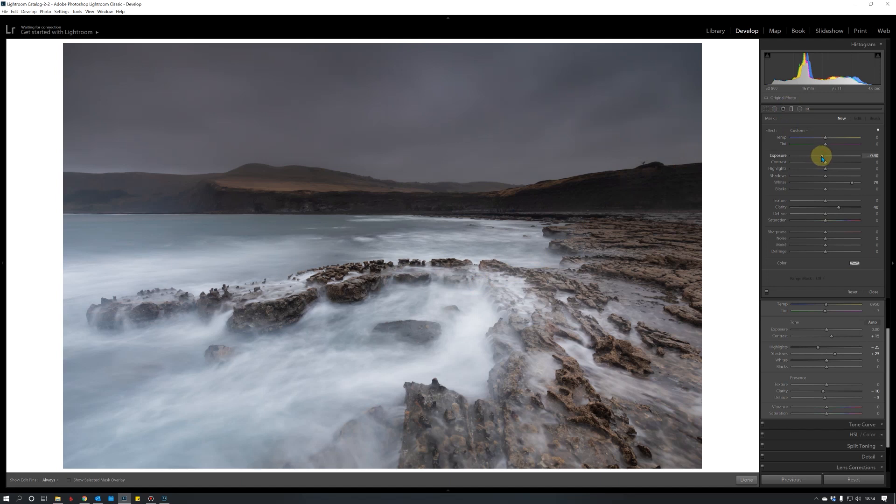
click(828, 183)
double_click(828, 183)
double_click(826, 206)
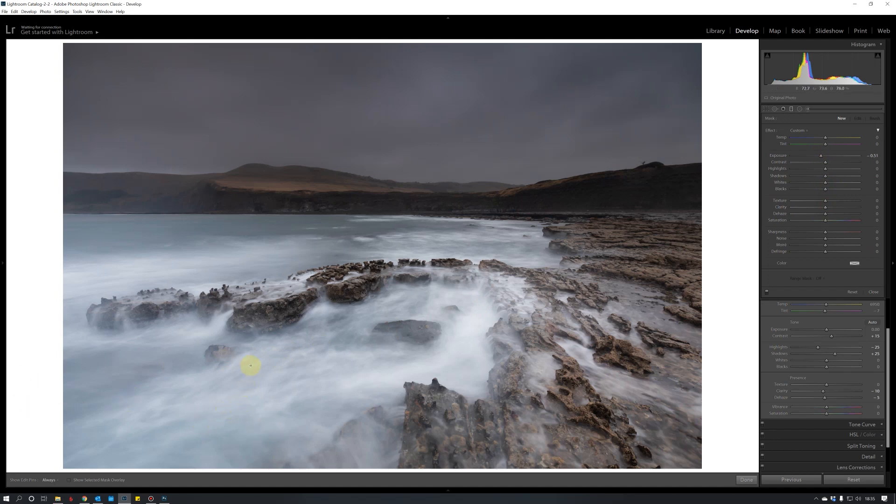
drag(251, 365, 281, 250)
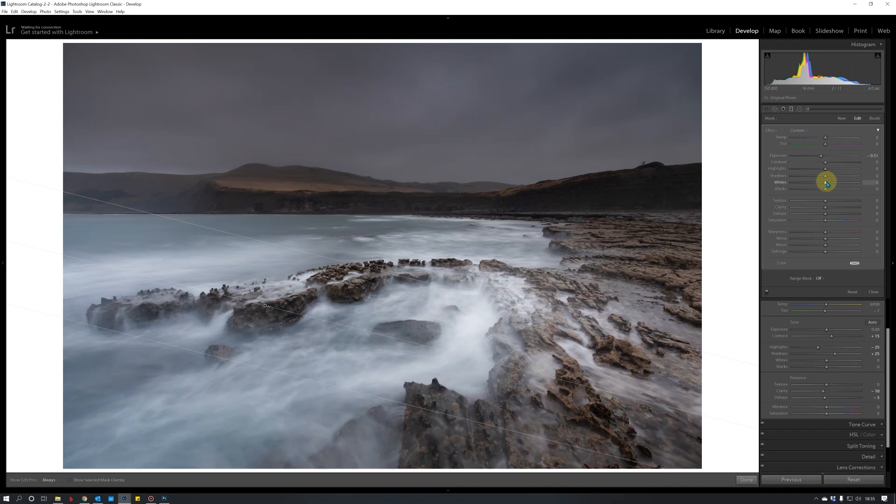
- Set the graduated filter's whites to 11 and contrast to 26, and finish the filter
drag(828, 183, 830, 184)
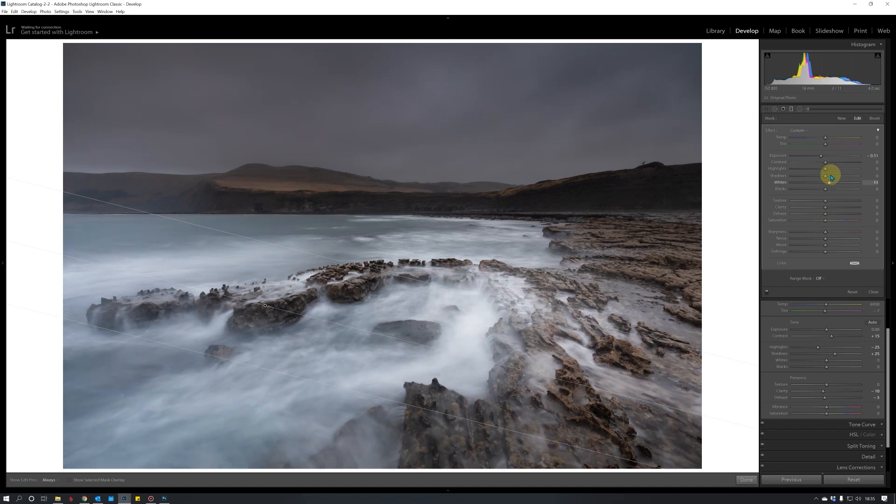
drag(825, 162, 836, 167)
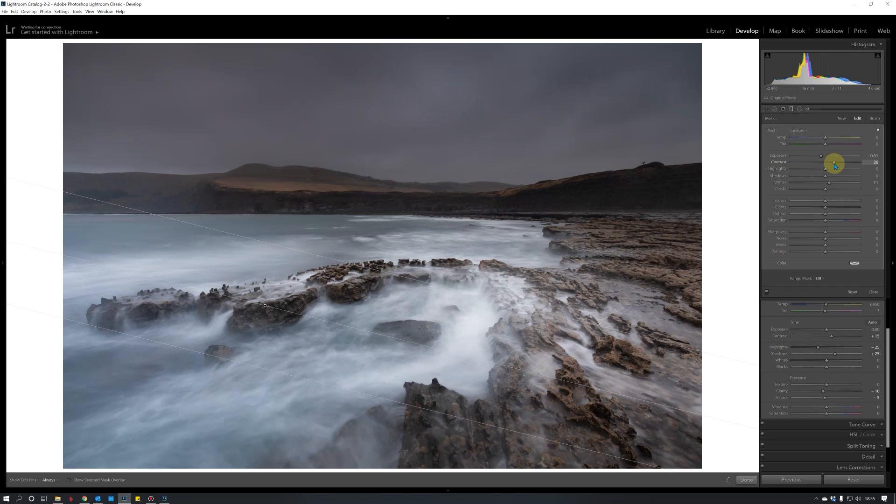
click(793, 110)
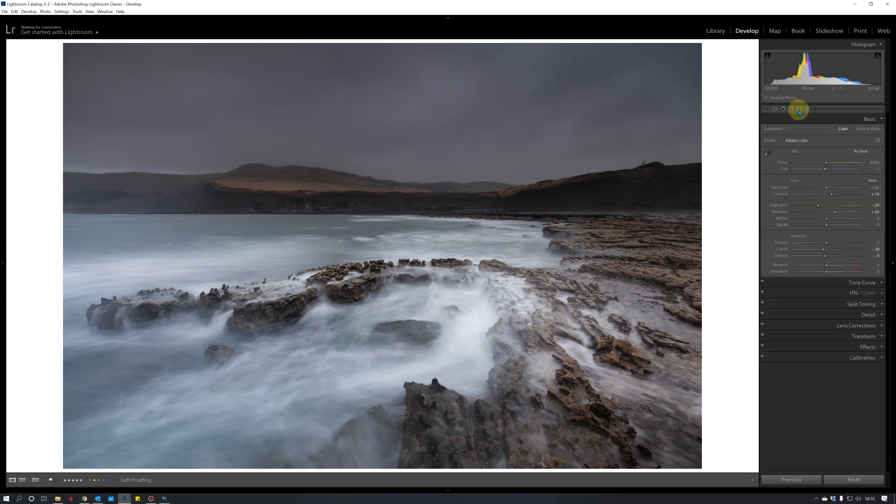
- Place a wide inverted radial filter centred over the distant hills, with exposure reset to 0 and whites at 65
click(800, 111)
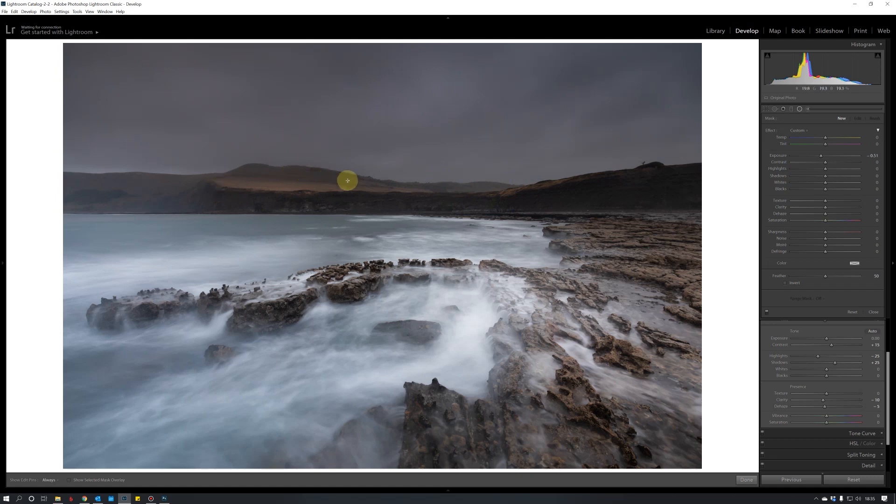
drag(297, 177, 673, 257)
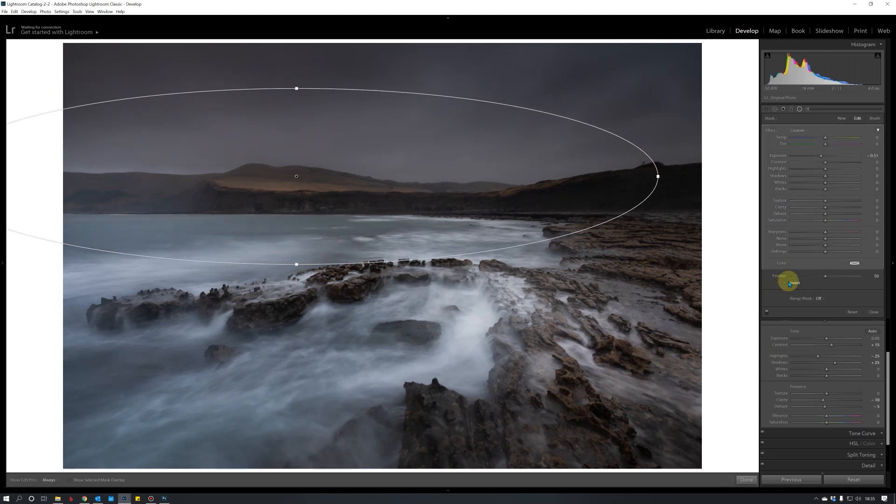
double_click(820, 155)
drag(296, 176, 397, 172)
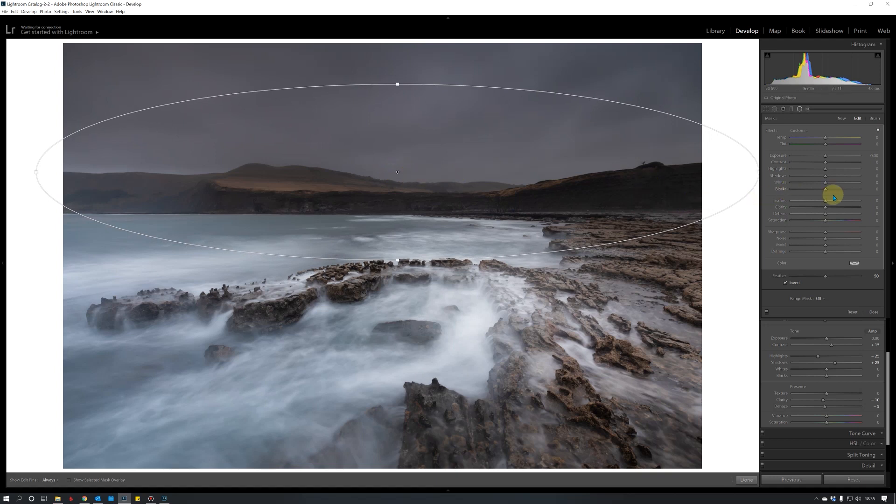
drag(828, 182, 848, 184)
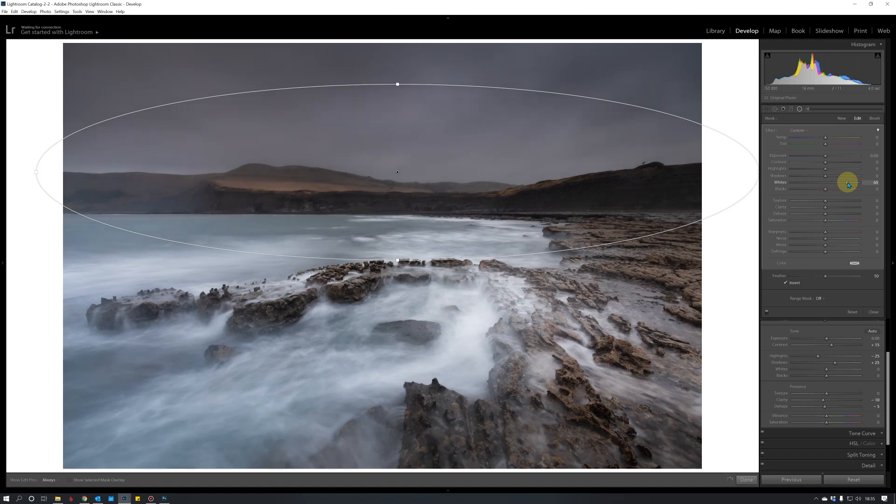
- Restrict the radial filter with a luminance range mask of 25/85 and smoothness 30, and set its clarity to 32
click(822, 301)
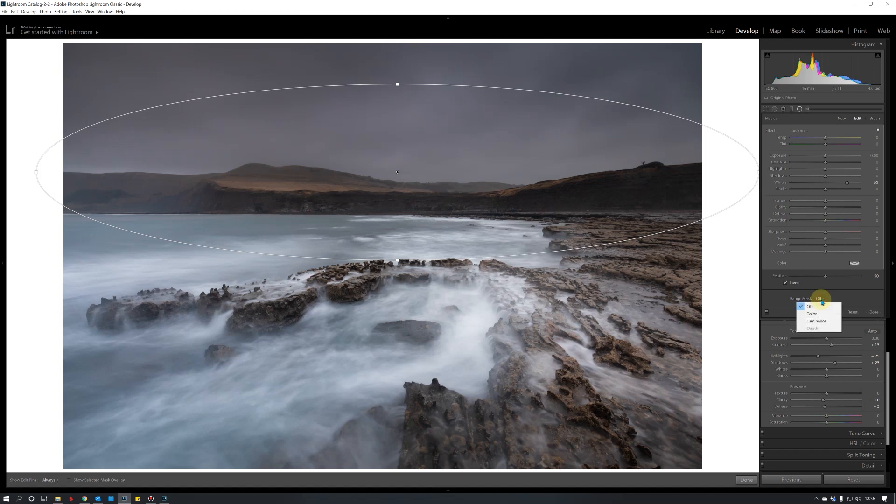
click(822, 321)
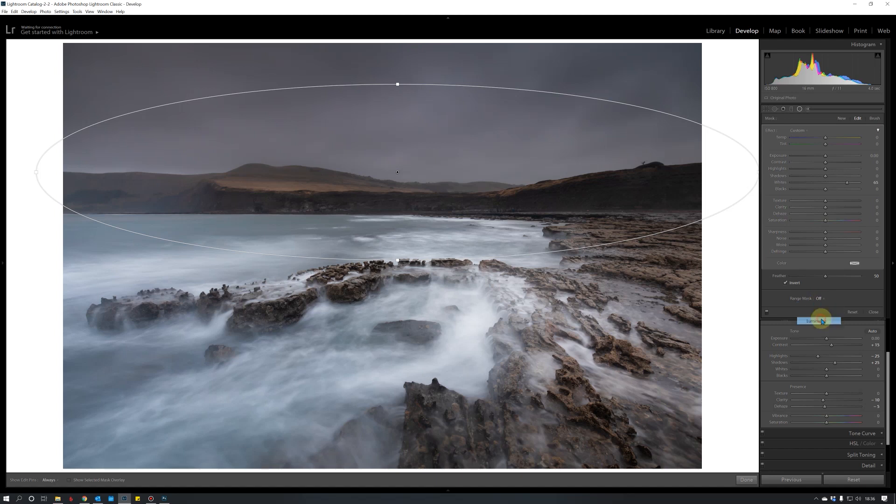
click(788, 312)
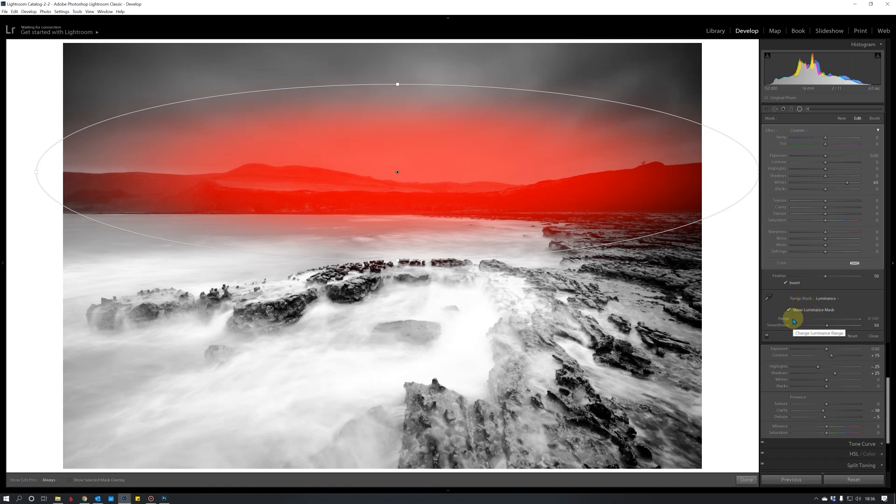
drag(794, 321, 813, 328)
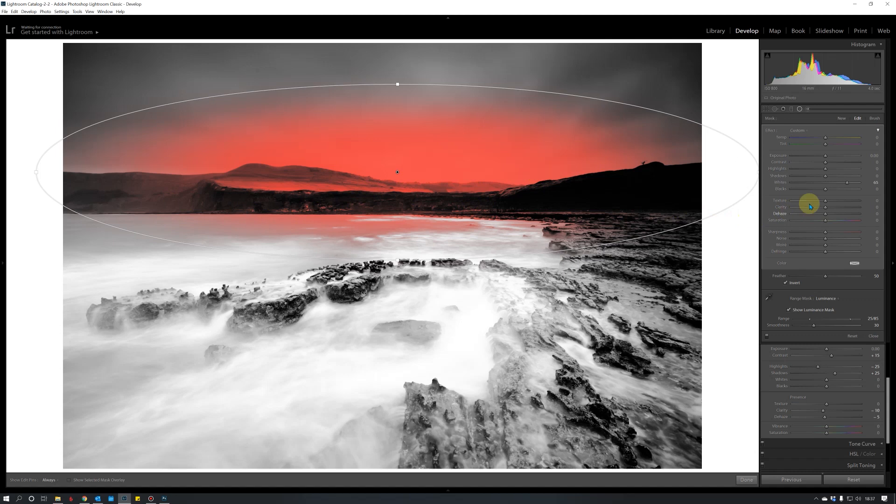
click(788, 311)
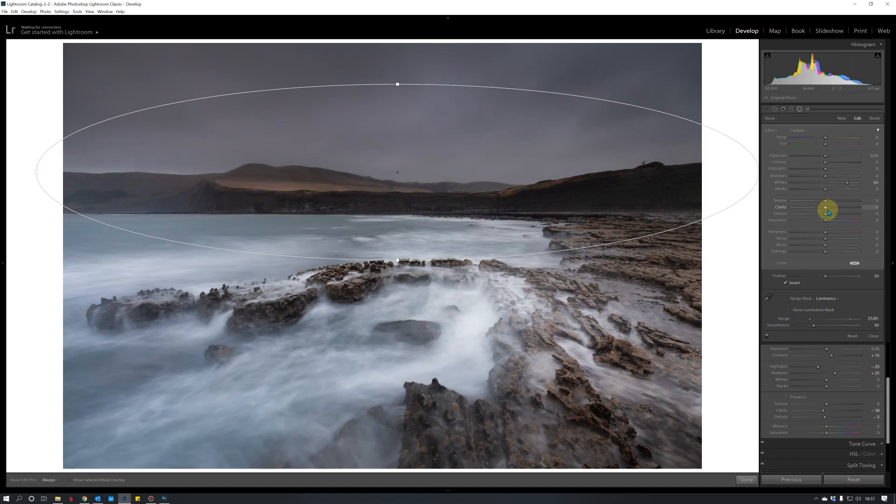
drag(825, 211, 835, 211)
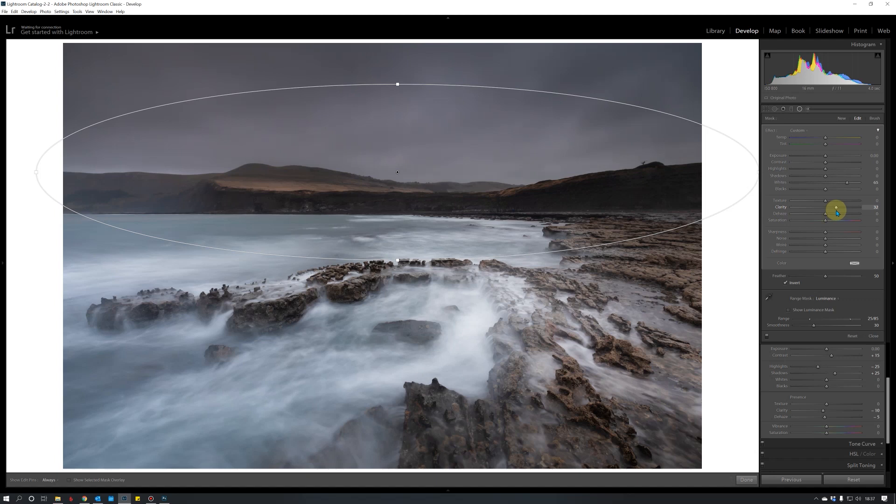
click(799, 109)
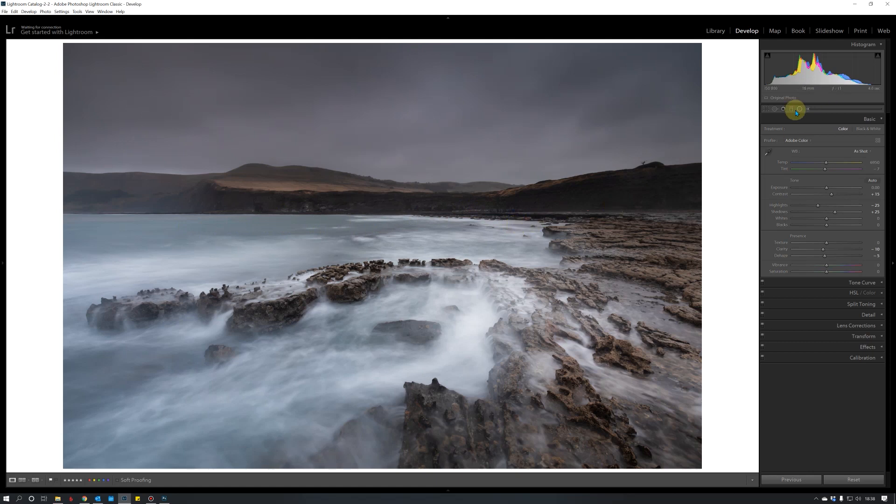
- Check the horizon up close and rotate the crop slightly counter-clockwise to level it
click(312, 212)
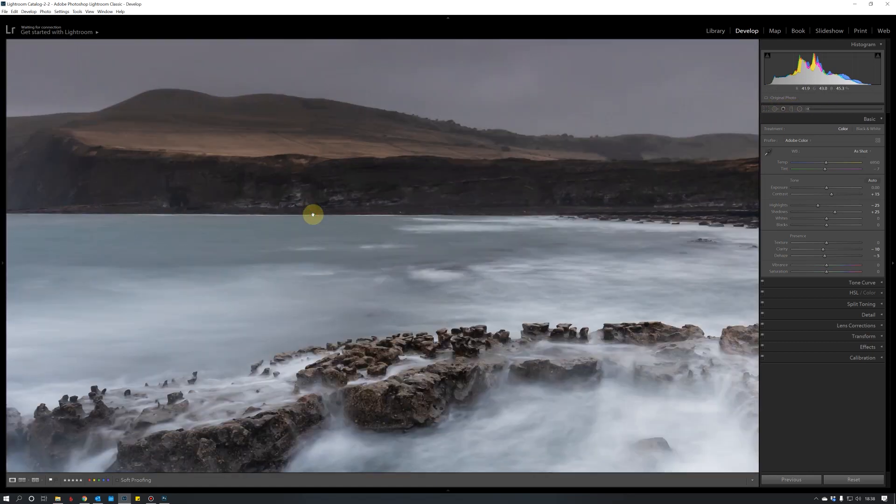
drag(317, 252, 533, 82)
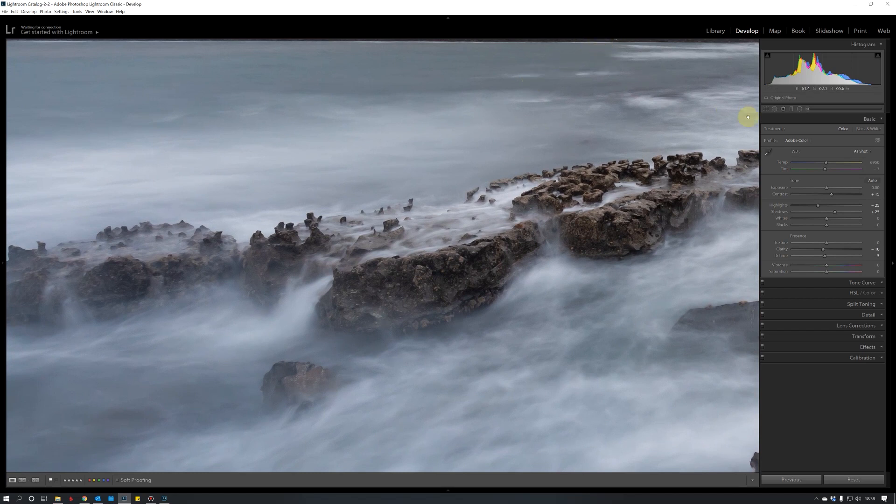
click(766, 109)
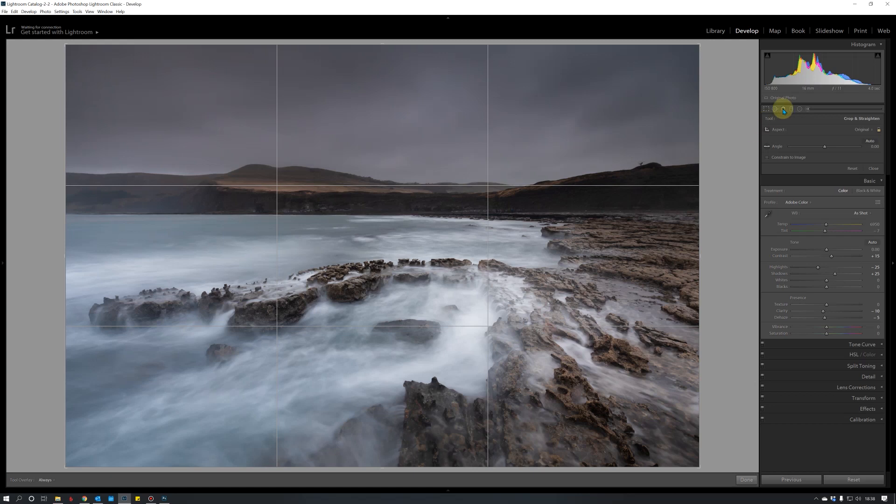
drag(725, 188, 724, 187)
click(766, 110)
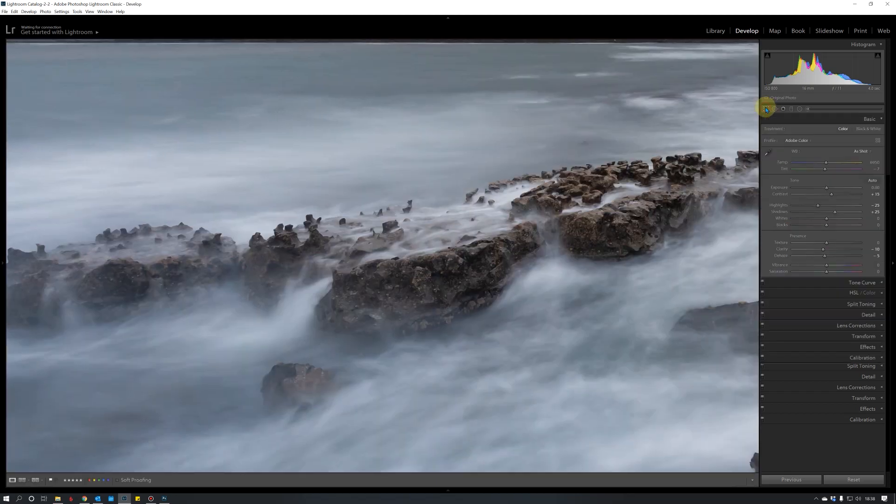
drag(426, 91, 434, 89)
click(518, 124)
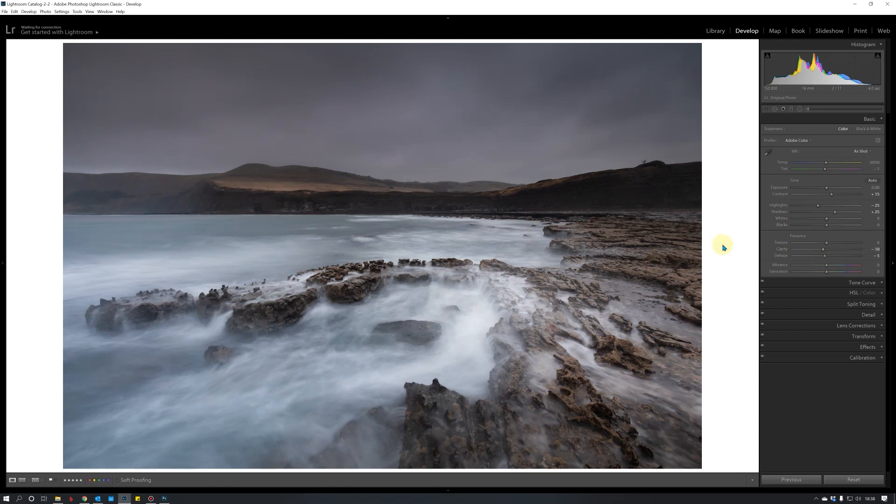
- Paint the foreground rocks with an auto-masked adjustment brush at clarity 40, size 8, feather 20 and flow 94
click(834, 110)
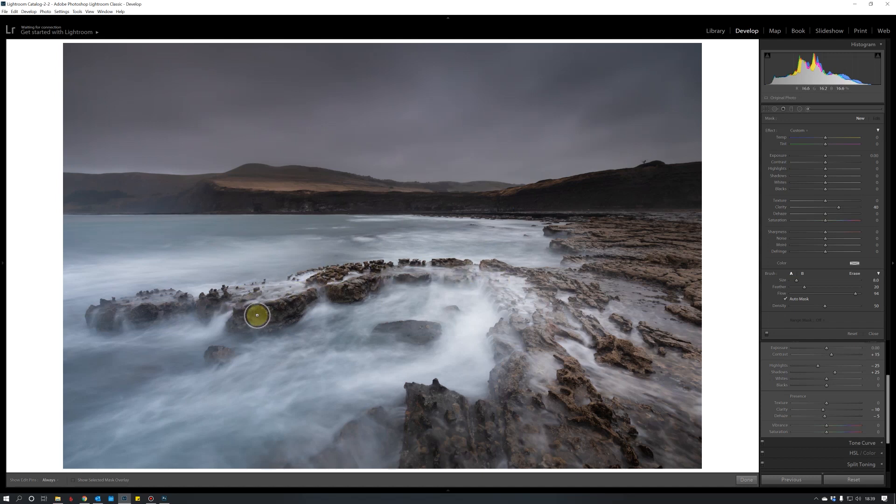
mouse_move(244, 320)
mouse_down()
mouse_move(302, 295)
mouse_move(261, 313)
mouse_move(254, 313)
mouse_move(254, 296)
mouse_move(240, 296)
mouse_move(200, 308)
mouse_move(260, 287)
mouse_move(248, 309)
mouse_move(260, 311)
mouse_move(351, 268)
mouse_move(382, 273)
mouse_move(351, 290)
mouse_move(449, 265)
mouse_move(400, 274)
mouse_move(548, 279)
mouse_move(554, 301)
mouse_move(579, 314)
mouse_move(595, 339)
mouse_move(583, 320)
mouse_move(622, 350)
mouse_move(608, 349)
mouse_move(645, 365)
mouse_move(614, 360)
mouse_move(649, 333)
mouse_move(677, 338)
mouse_move(644, 334)
mouse_move(592, 292)
mouse_move(542, 280)
mouse_move(536, 324)
mouse_move(527, 330)
mouse_move(499, 289)
mouse_move(550, 325)
mouse_move(565, 383)
mouse_move(565, 374)
mouse_move(602, 416)
mouse_move(584, 412)
mouse_move(598, 413)
mouse_move(632, 452)
mouse_move(620, 429)
mouse_move(564, 387)
mouse_move(568, 403)
mouse_move(528, 361)
mouse_move(523, 444)
mouse_move(496, 413)
mouse_move(495, 459)
mouse_move(470, 410)
mouse_move(454, 436)
mouse_move(440, 396)
mouse_move(429, 431)
mouse_move(416, 391)
mouse_move(416, 453)
mouse_move(429, 401)
mouse_up()
key(h)
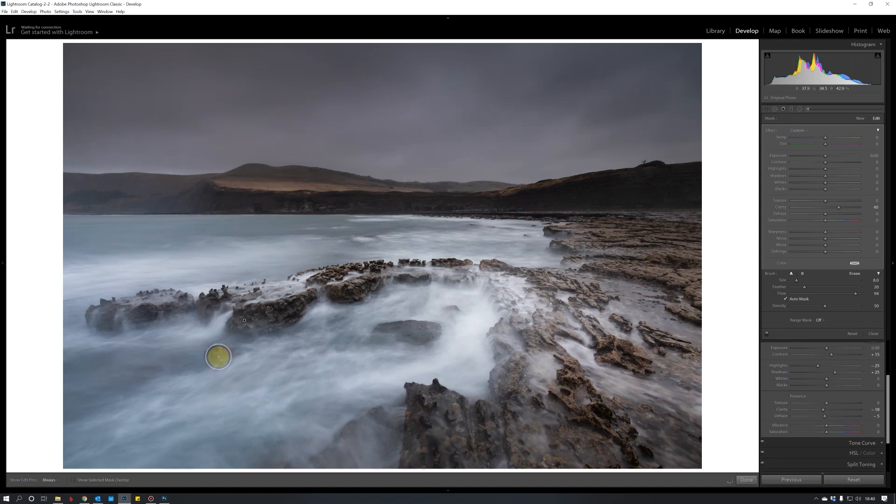
drag(218, 355, 221, 354)
mouse_move(186, 304)
mouse_down()
mouse_move(99, 314)
mouse_move(179, 304)
mouse_move(109, 315)
mouse_move(175, 312)
mouse_up()
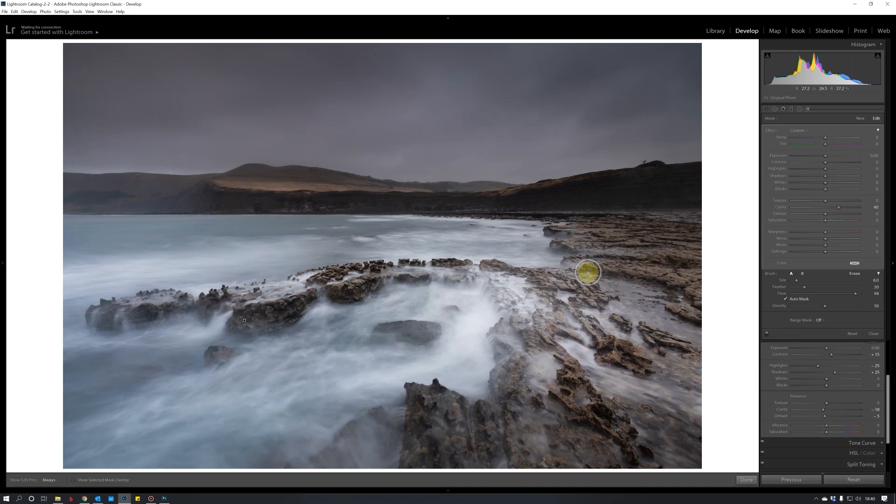
- Show the brush mask overlay, fill in the missed patches on the middle rock ledge, and hide the overlay again
key(o)
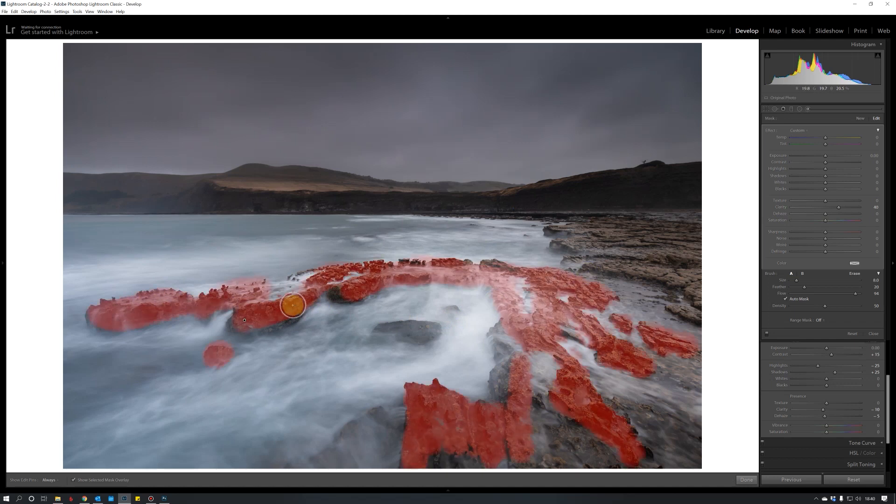
mouse_move(281, 291)
mouse_down()
mouse_move(303, 282)
mouse_move(336, 286)
mouse_move(341, 297)
mouse_up()
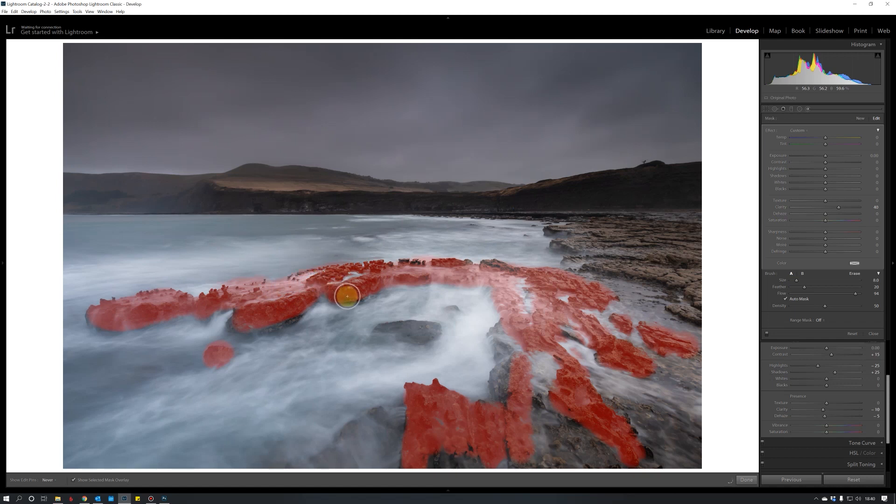
key(h)
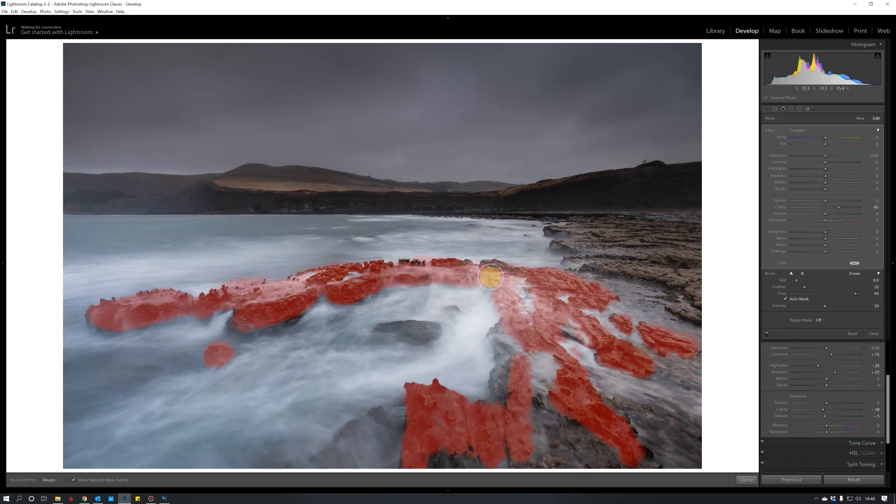
key(o)
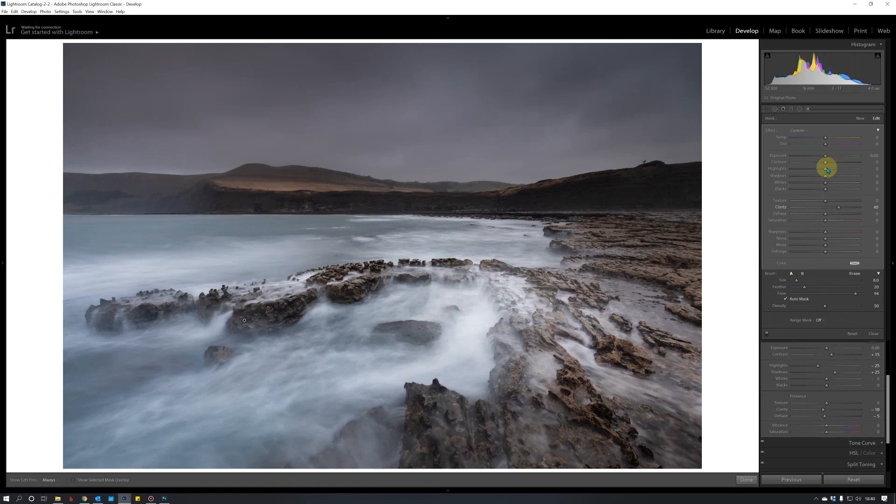
- Start a new brush adjustment at size 9, paint the dark headland, and set its whites to 65 and clarity to 51
click(859, 118)
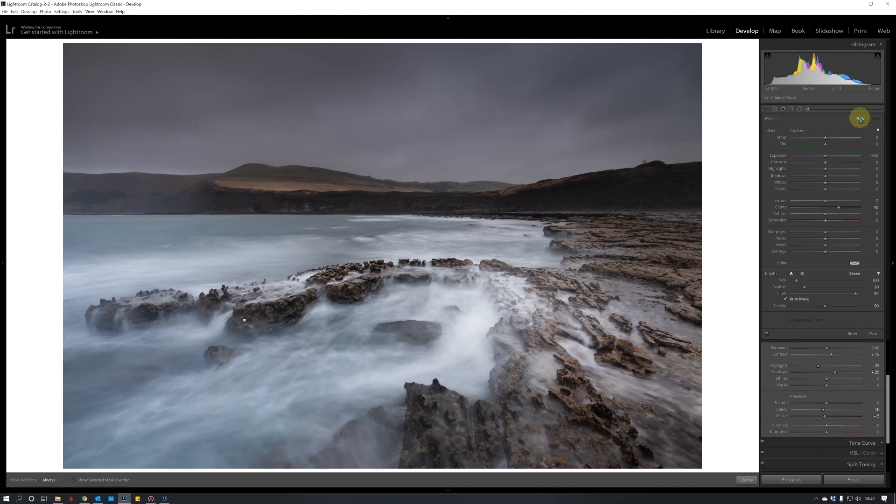
scroll(679, 194, up, 1)
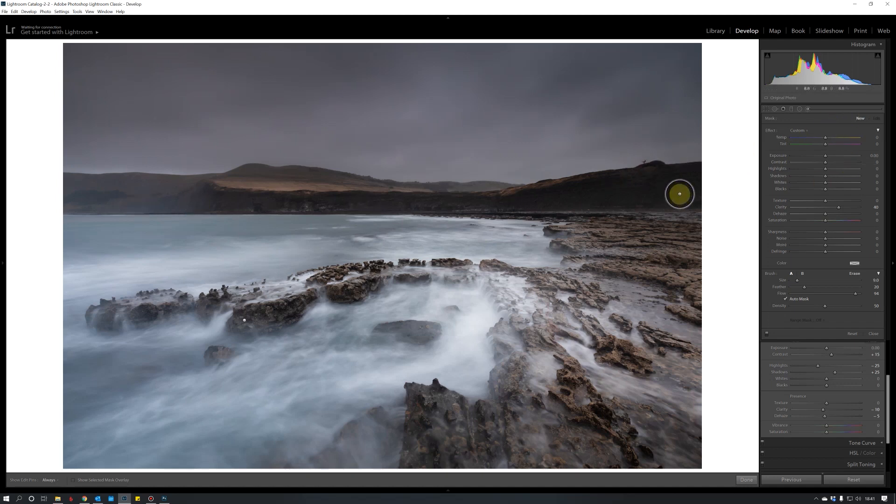
mouse_move(692, 196)
mouse_down()
mouse_move(514, 203)
mouse_move(635, 180)
mouse_move(696, 179)
mouse_move(579, 197)
mouse_move(698, 195)
mouse_move(517, 206)
mouse_move(690, 184)
mouse_up()
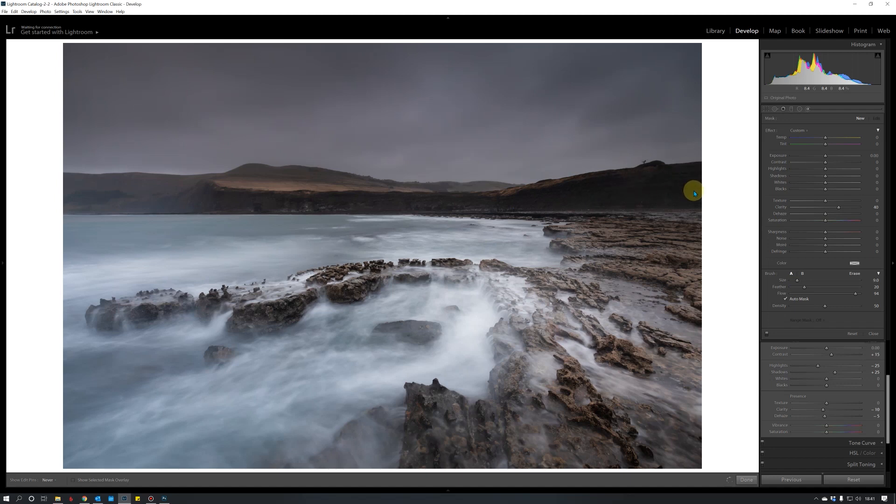
drag(830, 182, 843, 185)
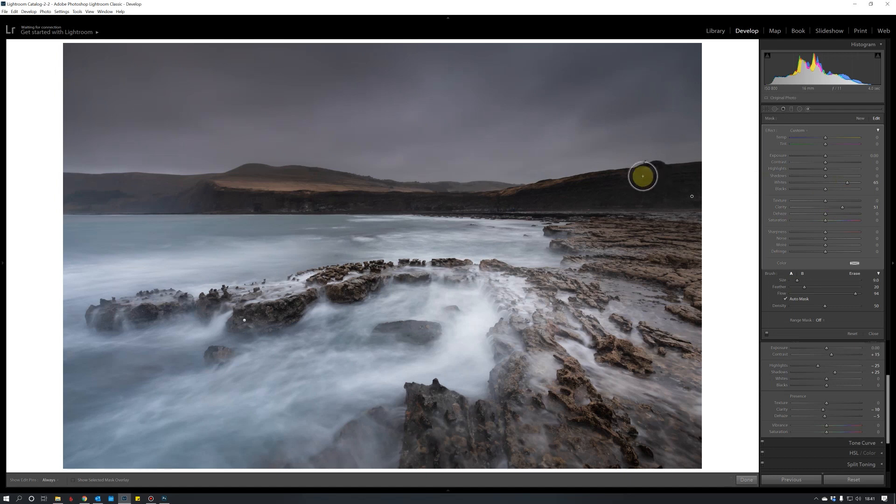
- Reduce the brush size to 6, paint the distant cliffs along the shoreline into the same adjustment, and close the brush
scroll(486, 202, down, 3)
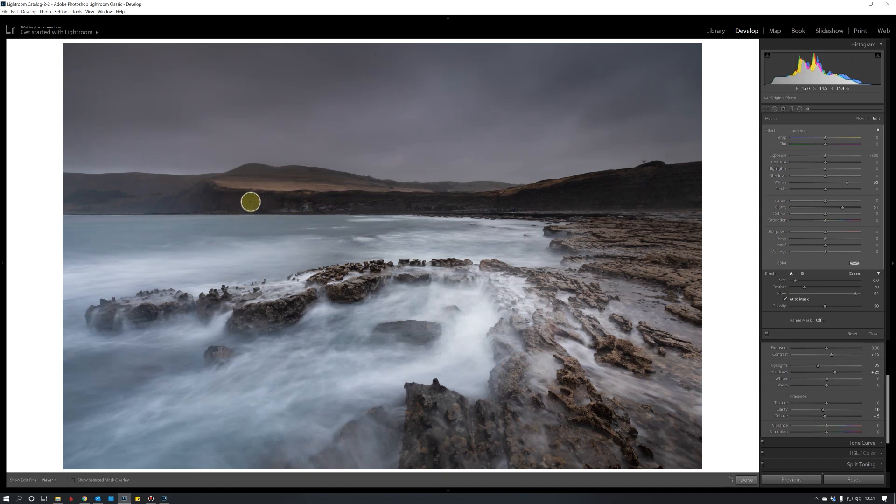
drag(341, 202, 344, 204)
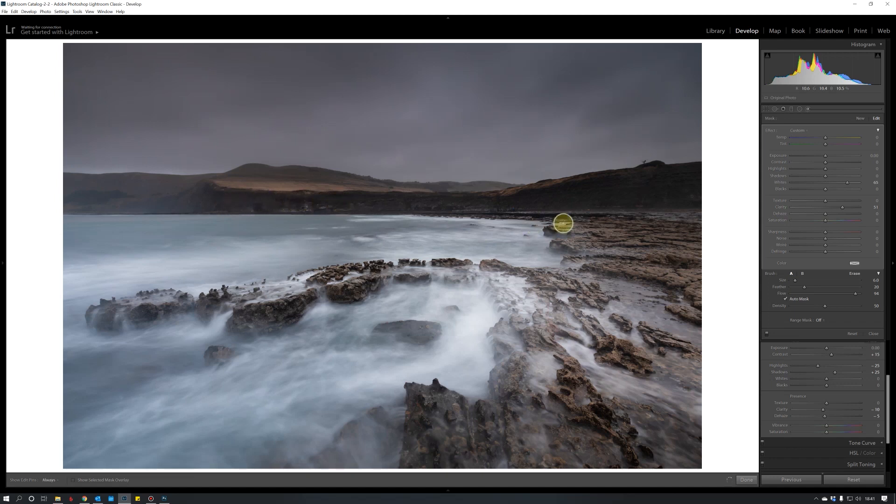
click(821, 110)
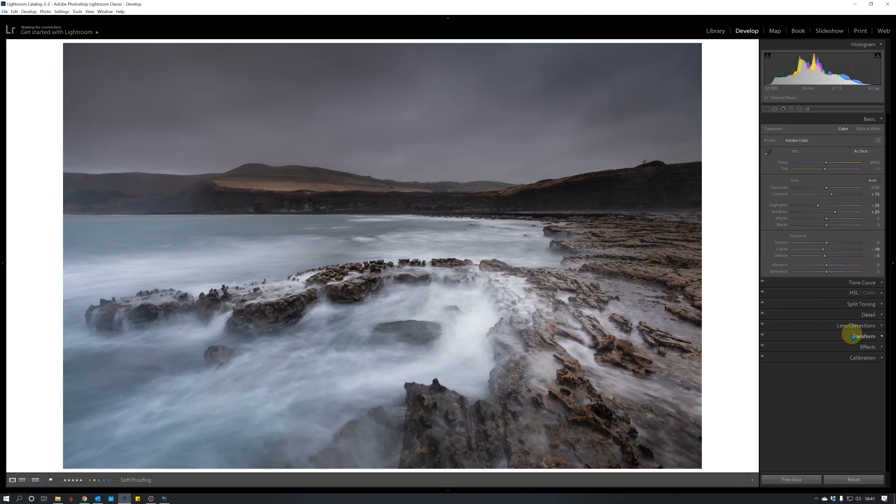
- Try post-crop vignette amounts of -38 and -12, and reset the vignette amount to 0
click(875, 346)
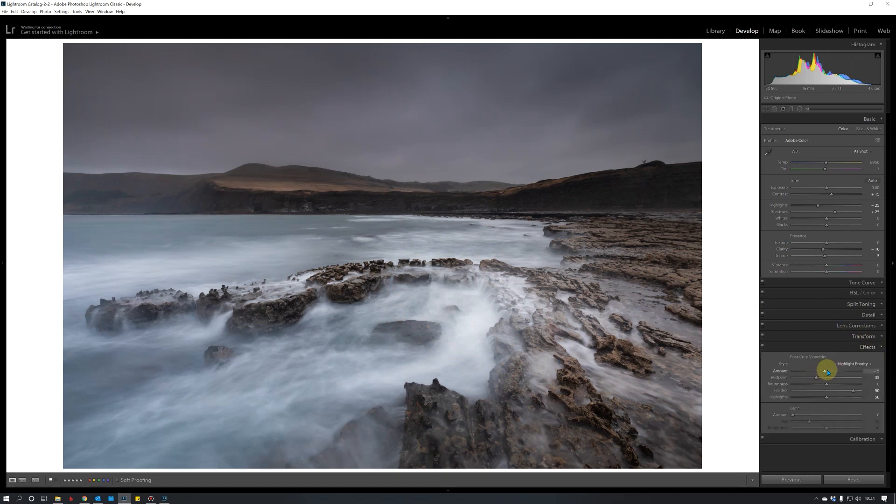
drag(823, 372, 815, 372)
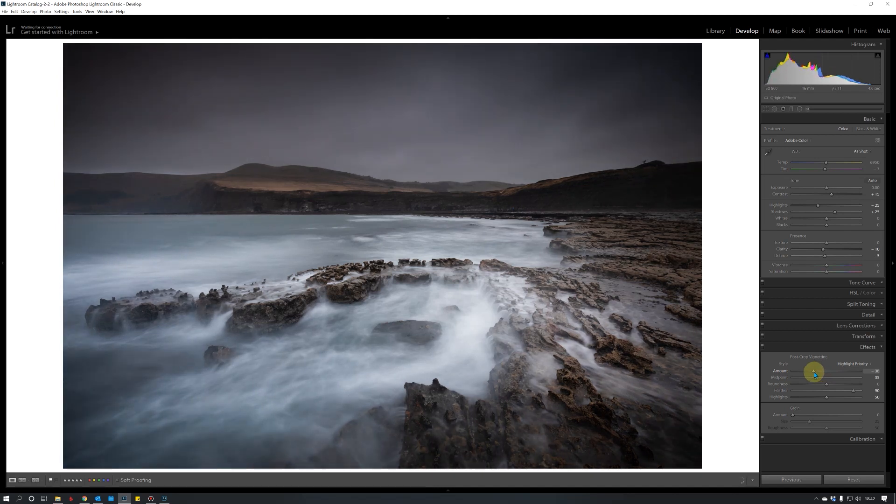
drag(814, 373, 823, 372)
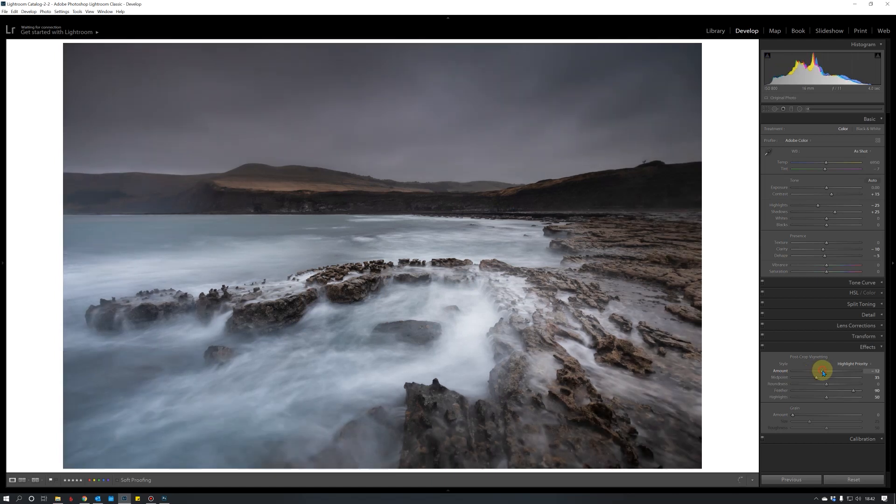
double_click(821, 370)
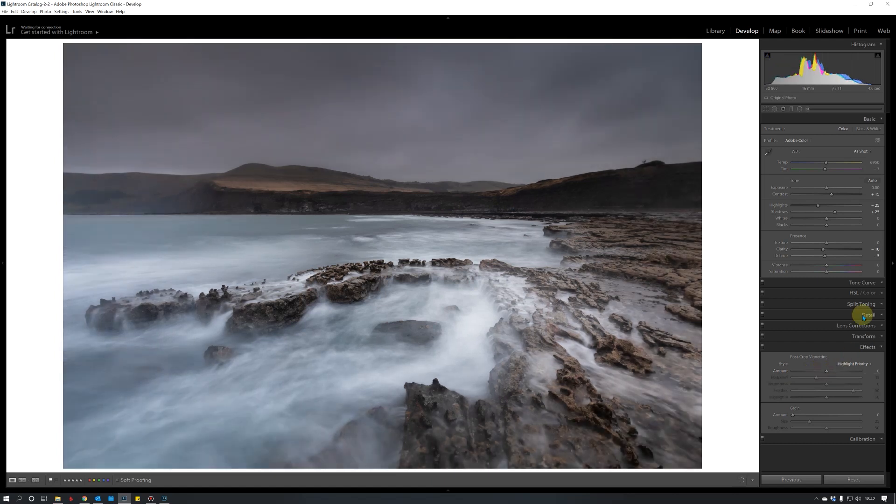
- Add a large radial filter centred on the far shoreline, with clarity reset to 0 and exposure at -0.57 to darken the photo's edges
click(799, 110)
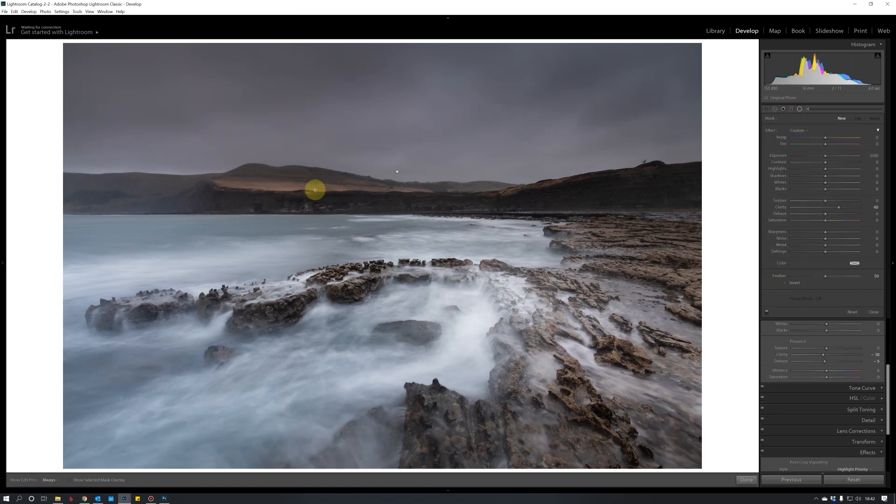
drag(536, 302, 667, 391)
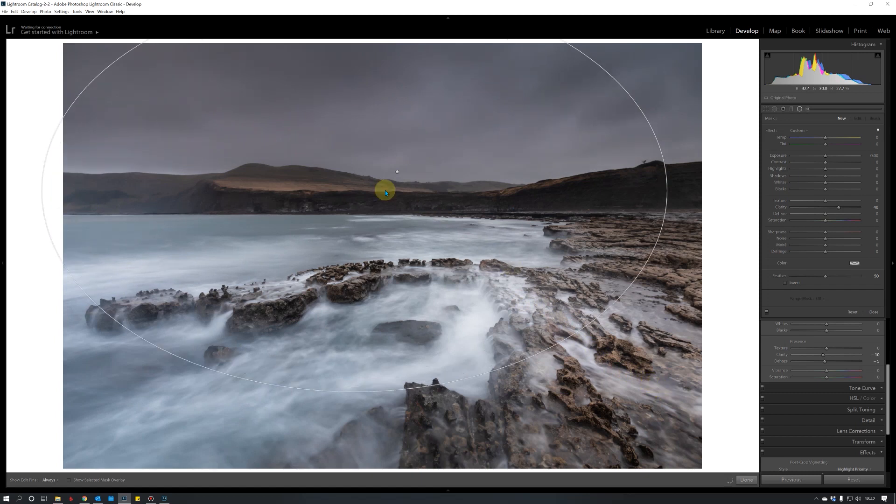
drag(353, 190, 392, 209)
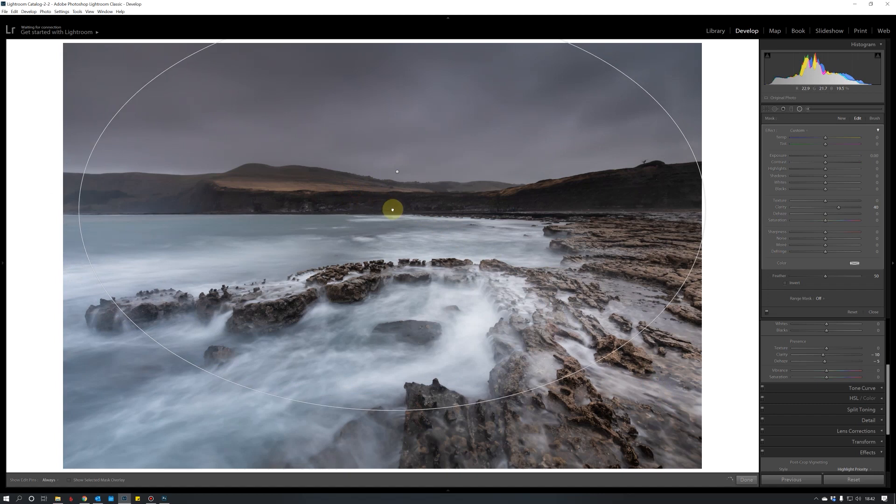
double_click(827, 209)
drag(825, 155, 821, 157)
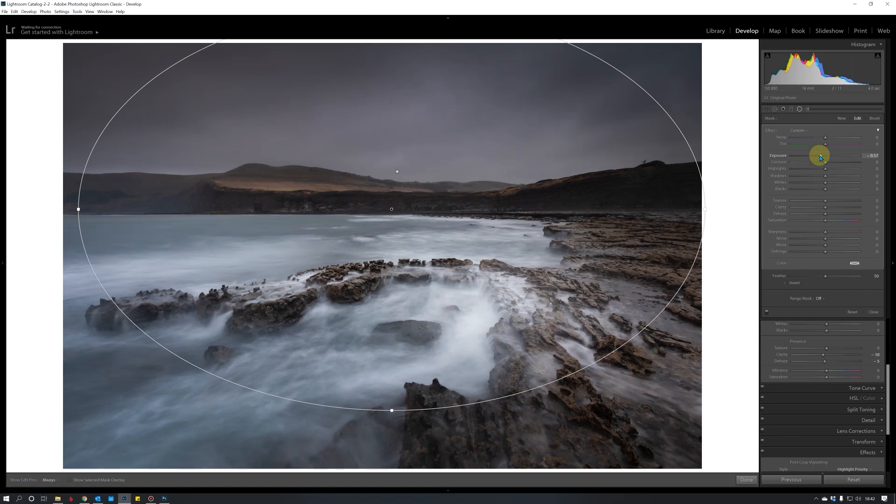
drag(821, 157, 821, 159)
click(798, 109)
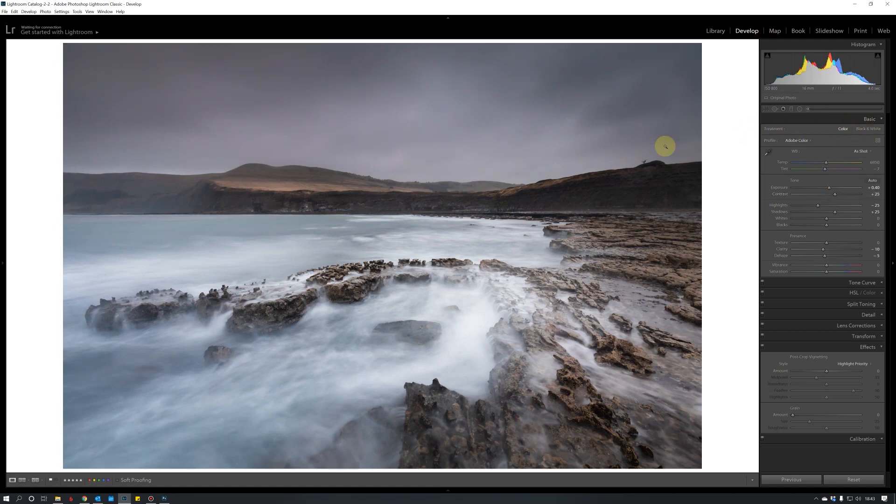
- Remove the small blue figure at the foot of the distant cliff with a size 17 healing spot
click(496, 210)
drag(551, 207, 428, 247)
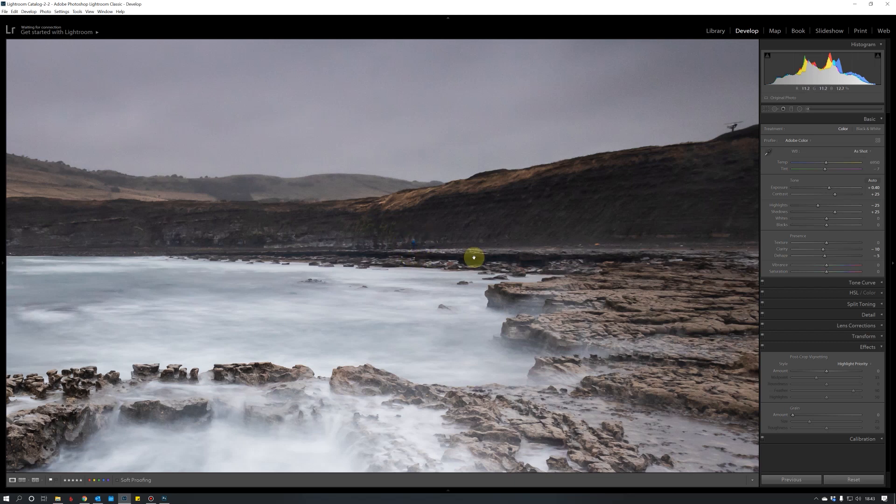
click(775, 109)
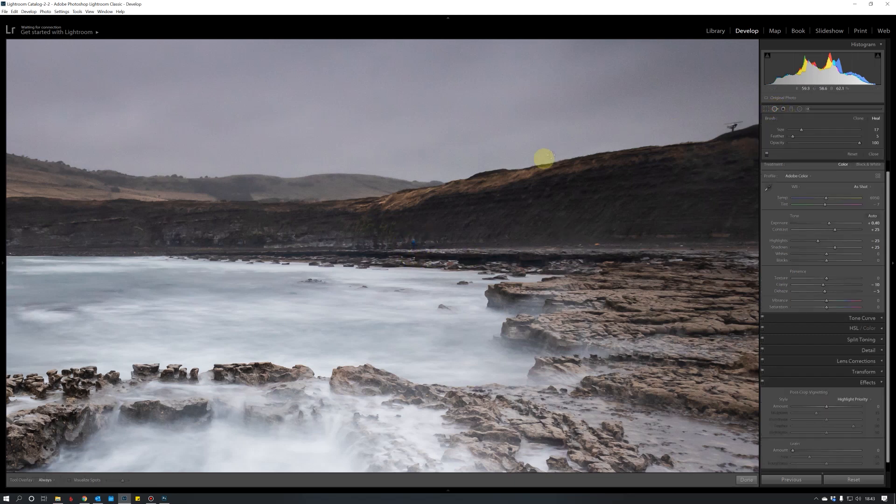
click(414, 245)
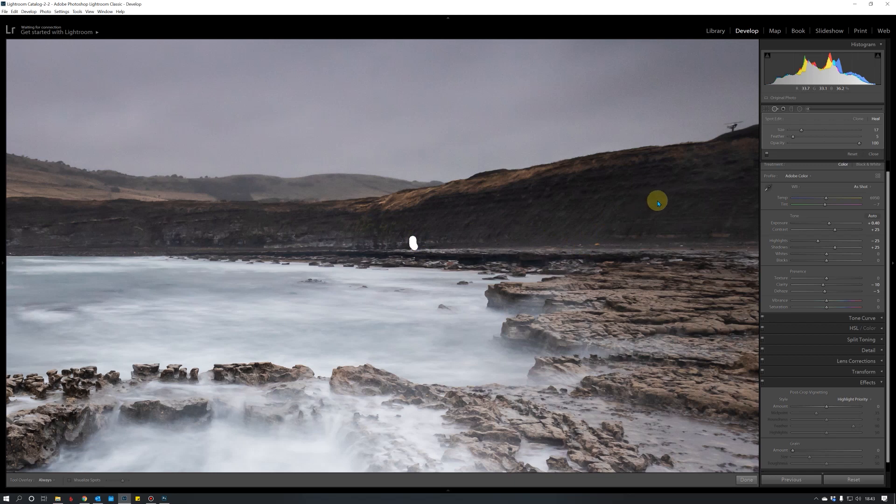
click(775, 110)
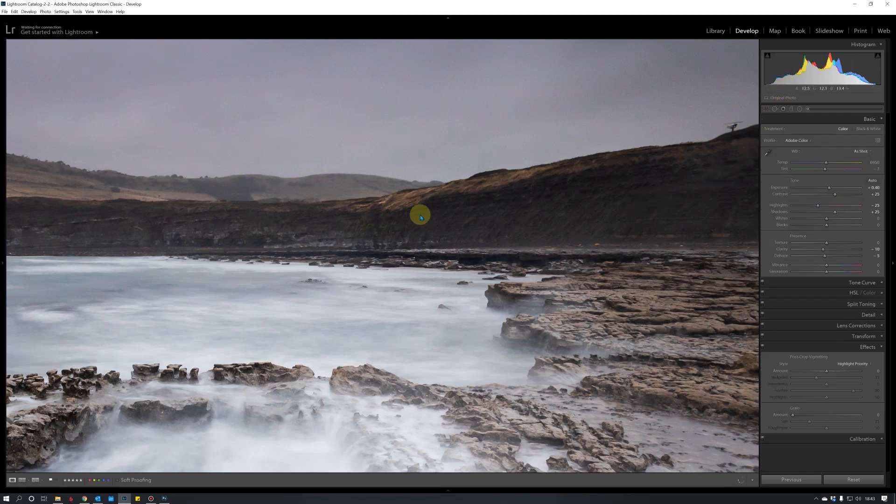
click(420, 217)
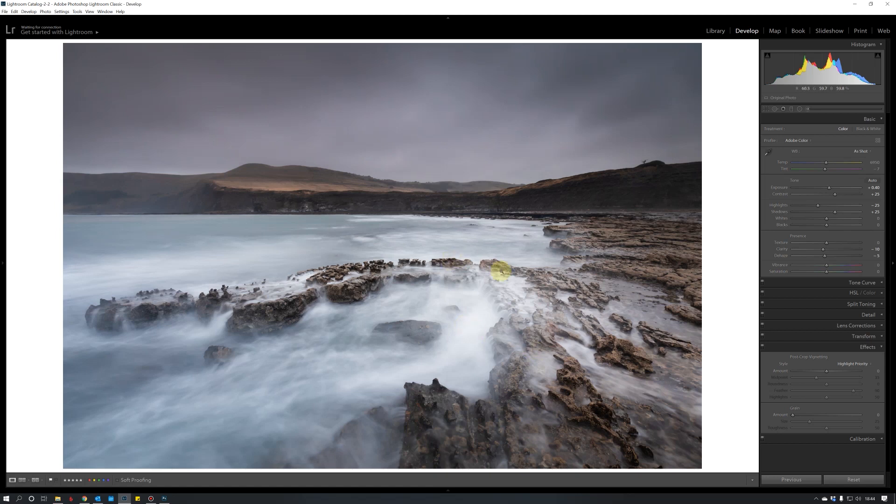
- Send the photo to Adobe Photoshop 2020 for editing and switch to Photoshop
right_click(390, 223)
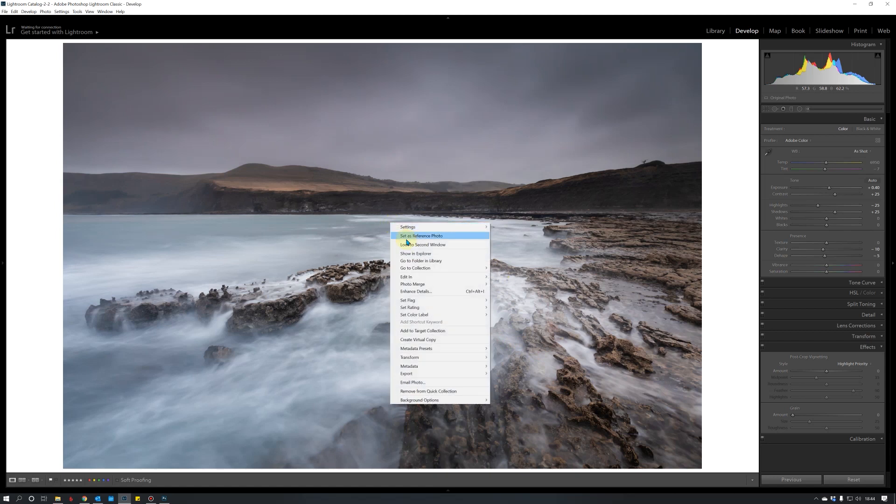
mouse_move(417, 281)
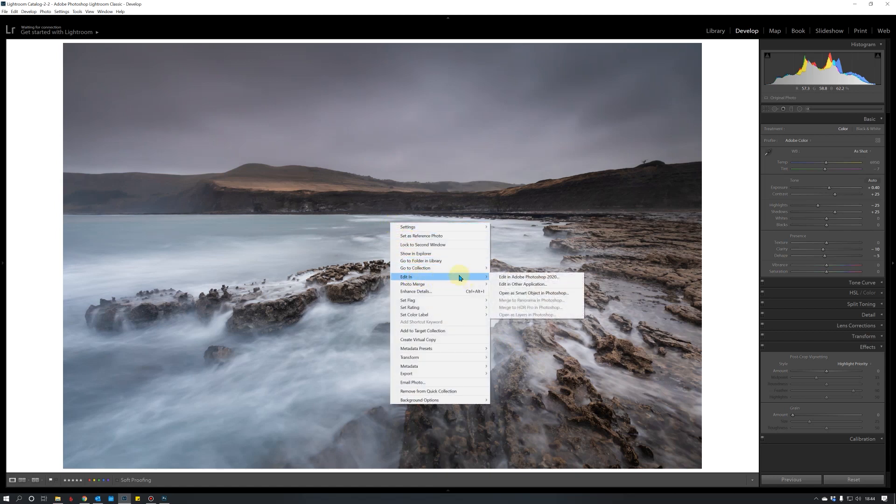
click(509, 278)
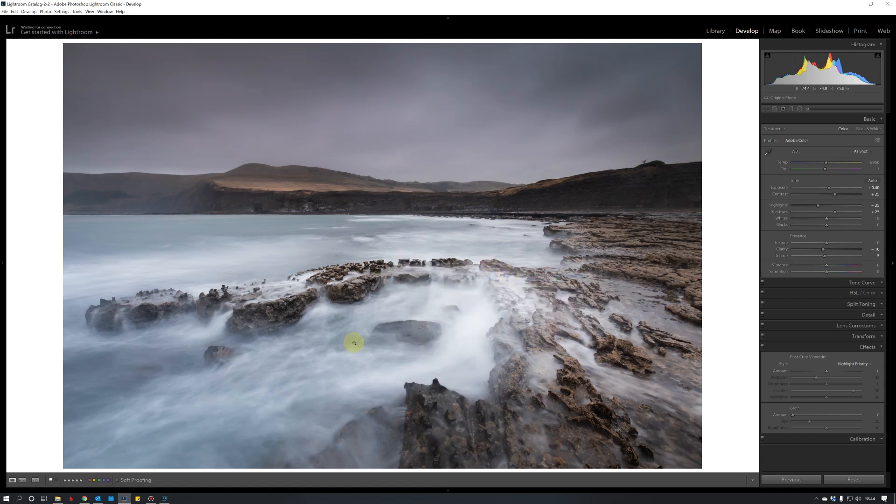
click(163, 499)
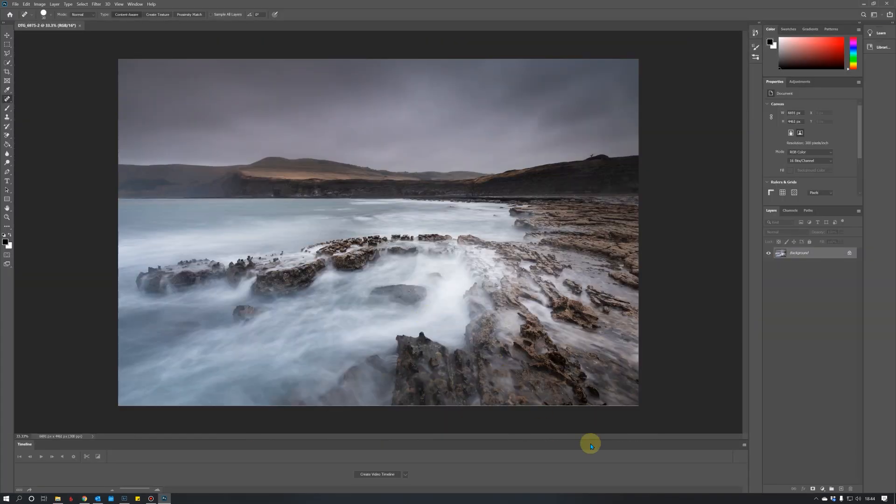
- Remove the dark rock tips along the photo's lower edge at 100% zoom with an enlarged content-aware Spot Healing Brush
key(ctrl+1)
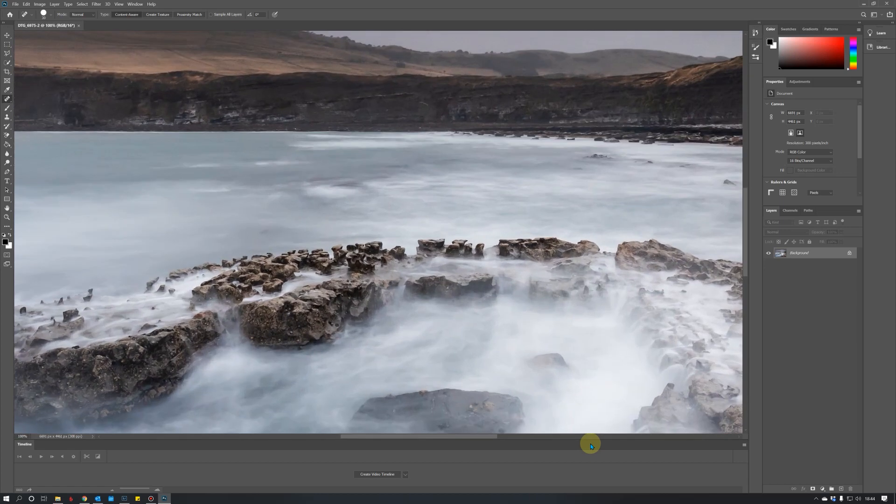
drag(570, 320, 414, 106)
drag(620, 406, 401, 287)
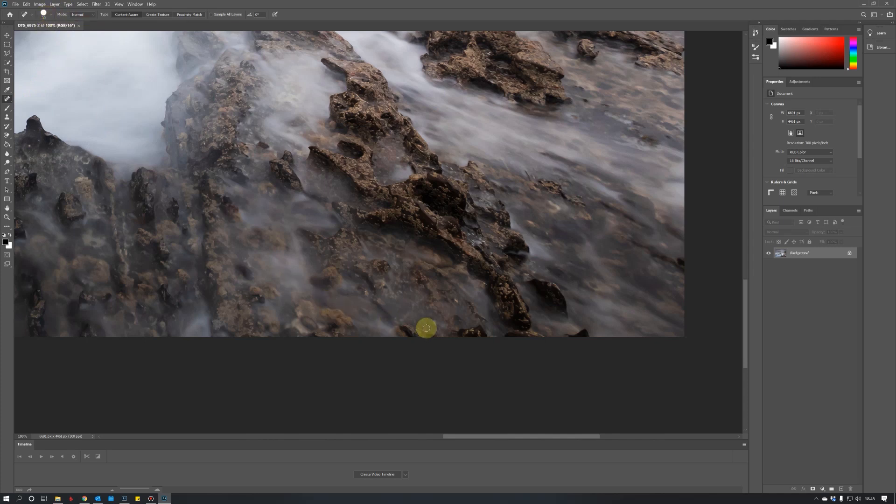
key(bracketright)
key(bracketright)
key(bracketright)
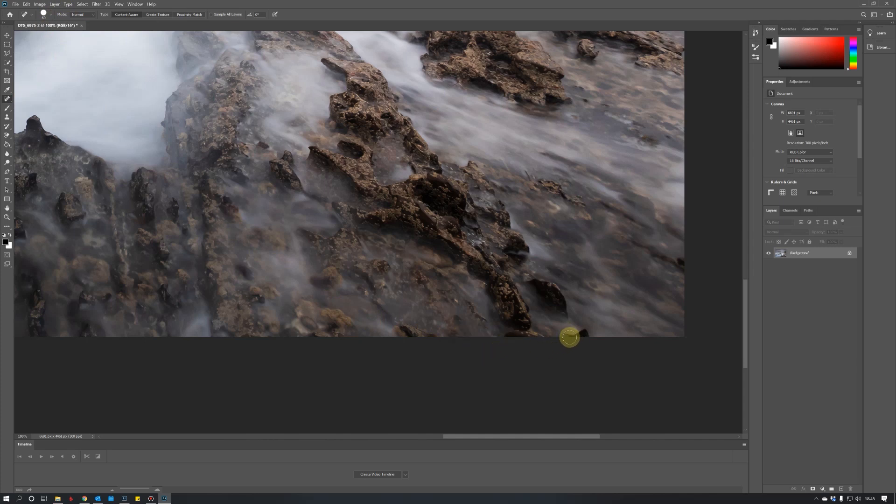
click(583, 333)
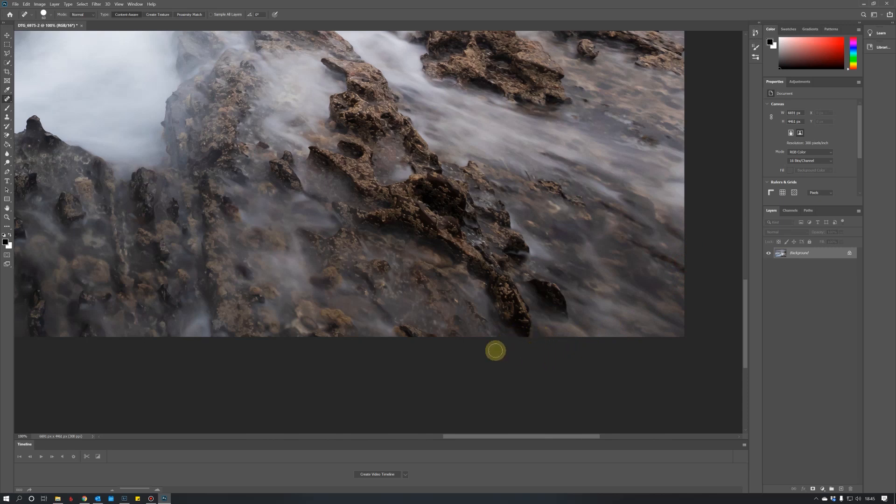
drag(404, 331, 412, 337)
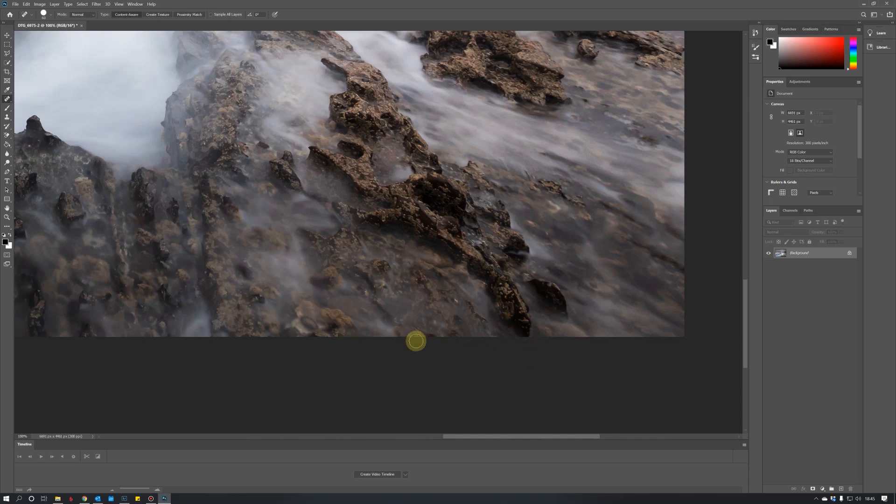
- Inspect the rocks, sea and distant cliffs at 100% for remaining distractions, and return to the full photo
drag(246, 105, 476, 174)
drag(267, 202, 584, 273)
drag(136, 244, 416, 370)
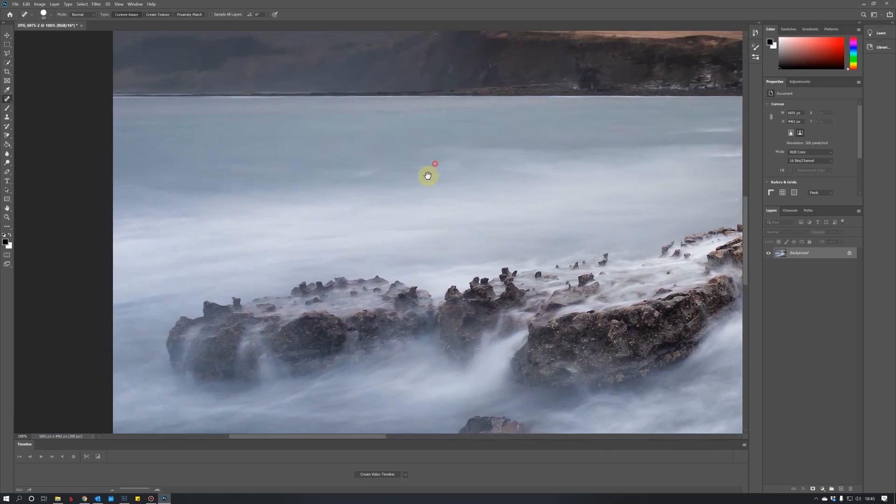
drag(426, 176, 169, 285)
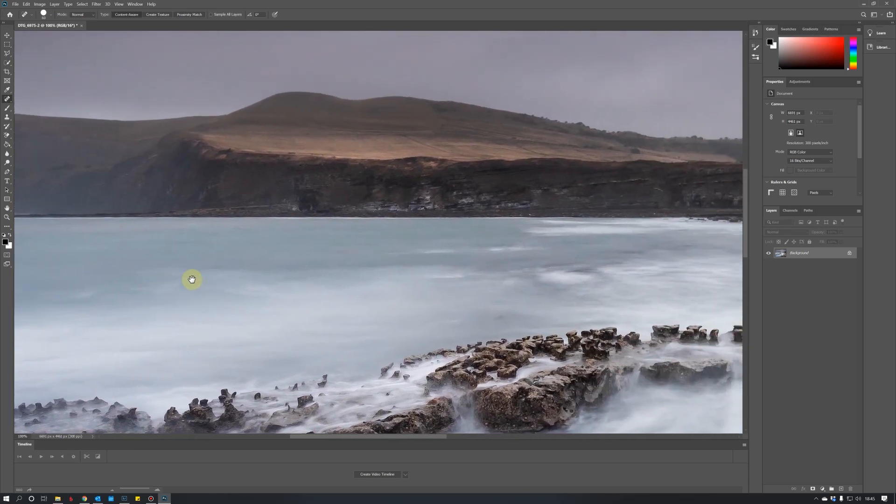
drag(626, 258, 430, 279)
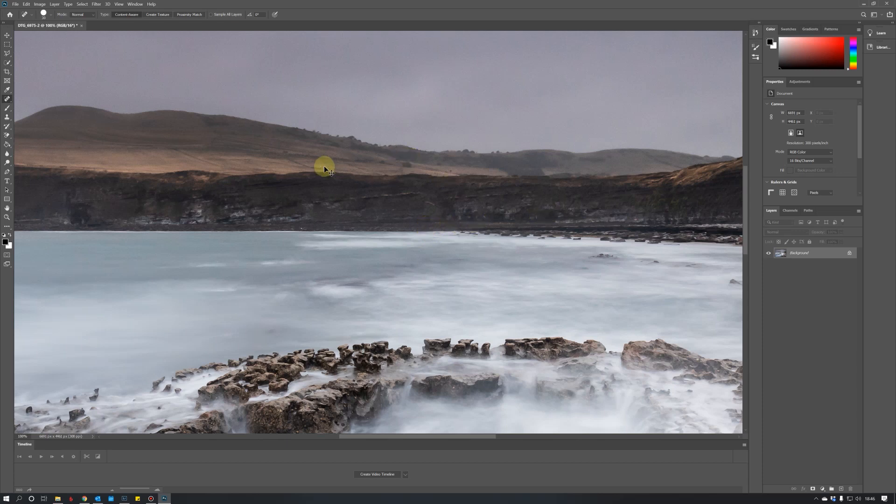
key(ctrl+minus)
key(ctrl+minus)
key(ctrl+minus)
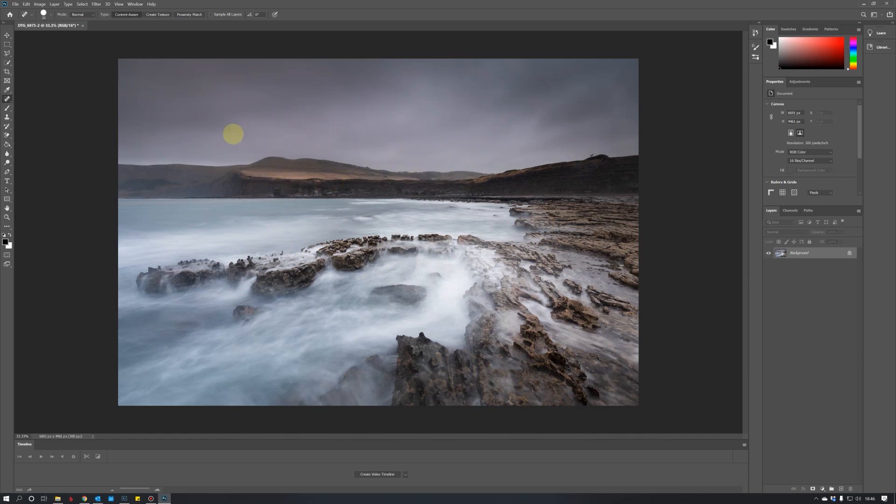
- Close the retouched photo with its changes saved and switch back to Lightroom Classic
click(83, 26)
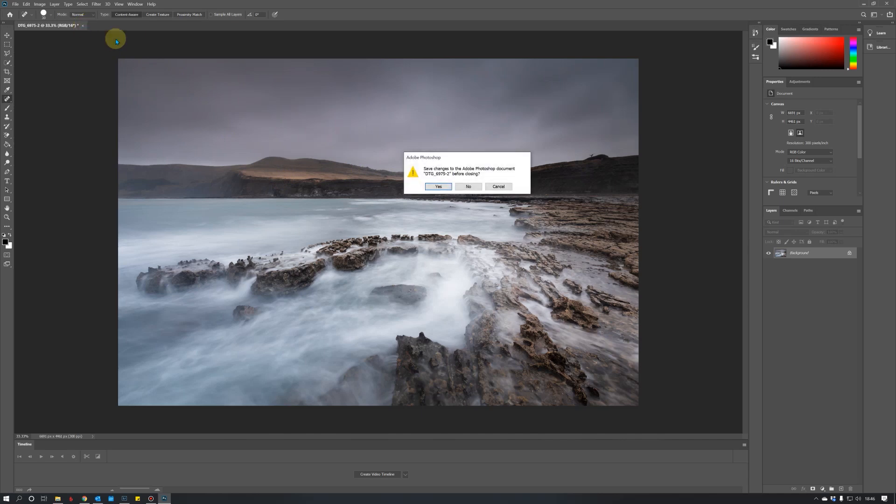
click(441, 187)
click(125, 498)
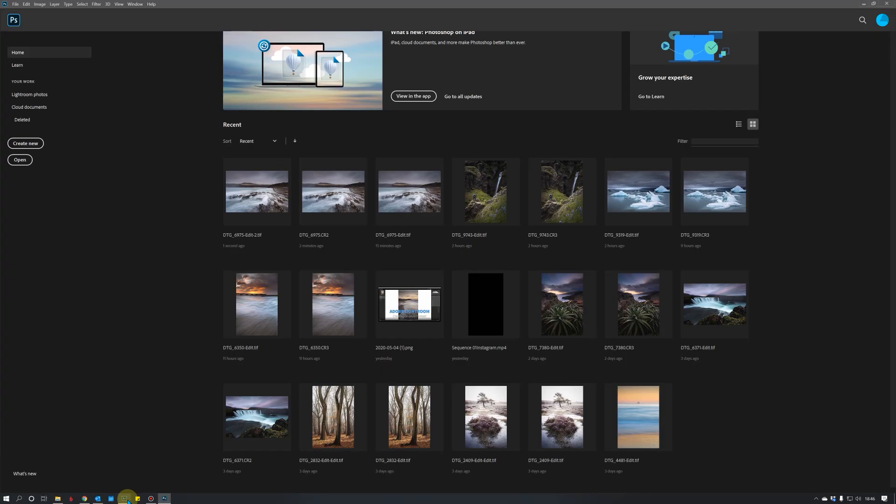